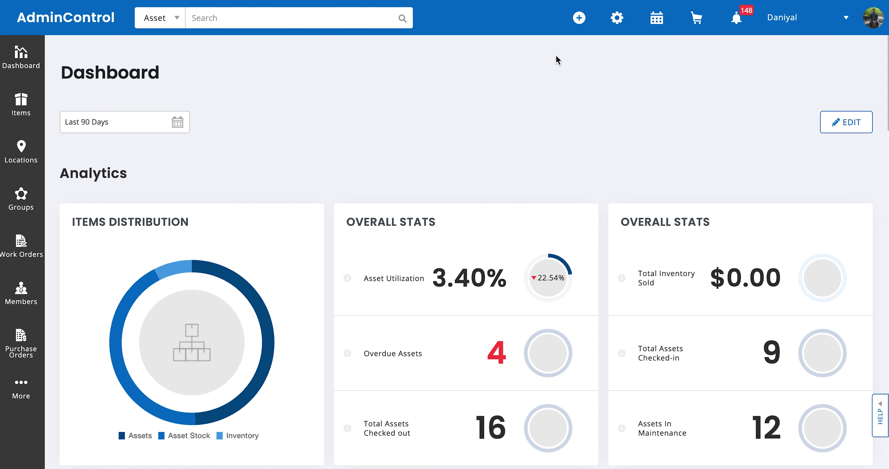
Open the Company Settings page from the gear menu
{"action": "left_click", "coordinate": [617, 19]}
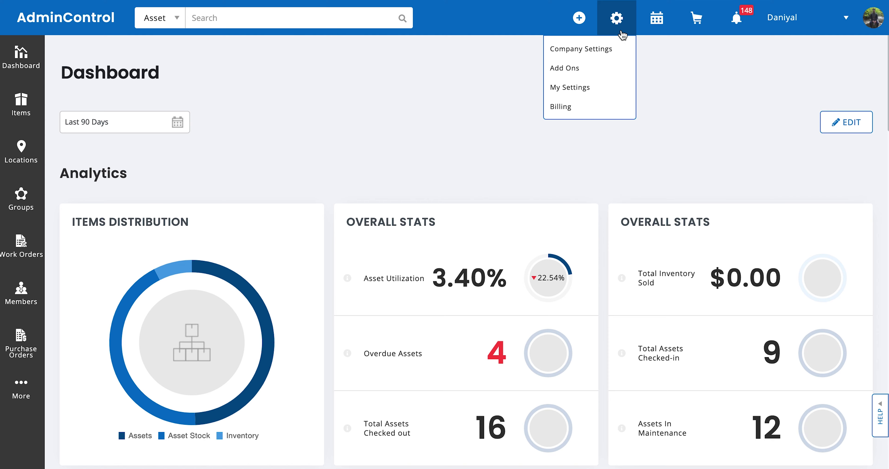
{"action": "left_click", "coordinate": [594, 56]}
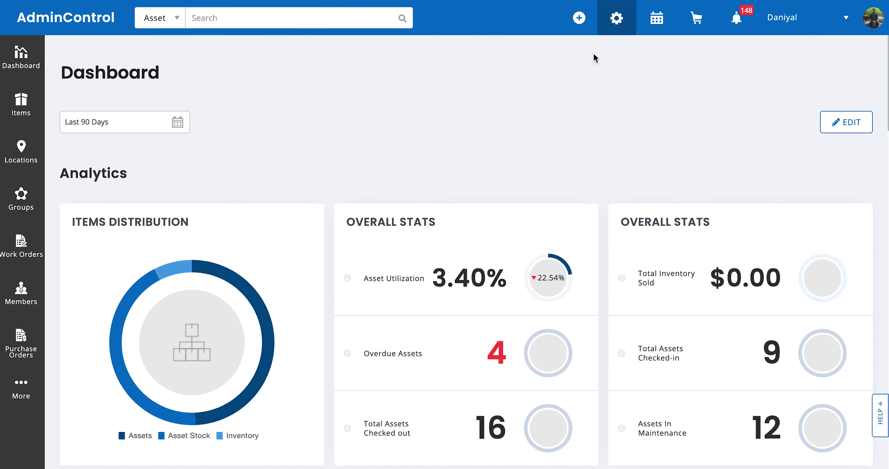
{"action": "scroll", "coordinate": [351, 224], "scroll_direction": "down", "scroll_amount": 2}
{"action": "scroll", "coordinate": [352, 224], "scroll_direction": "up", "scroll_amount": 2}
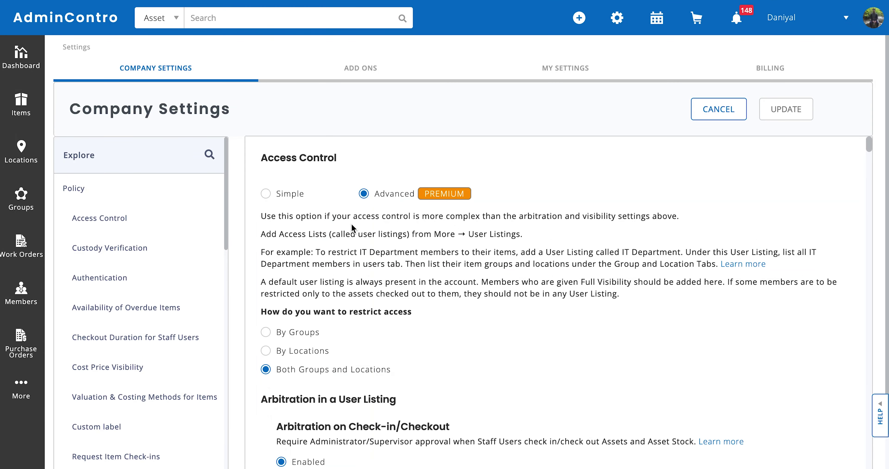
Switch Access Control to Simple, then back to Advanced
{"action": "left_click", "coordinate": [272, 194]}
{"action": "scroll", "coordinate": [465, 283], "scroll_direction": "down", "scroll_amount": 3}
{"action": "scroll", "coordinate": [466, 286], "scroll_direction": "up", "scroll_amount": 2}
{"action": "scroll", "coordinate": [465, 284], "scroll_direction": "up", "scroll_amount": 1}
{"action": "scroll", "coordinate": [465, 283], "scroll_direction": "down", "scroll_amount": 2}
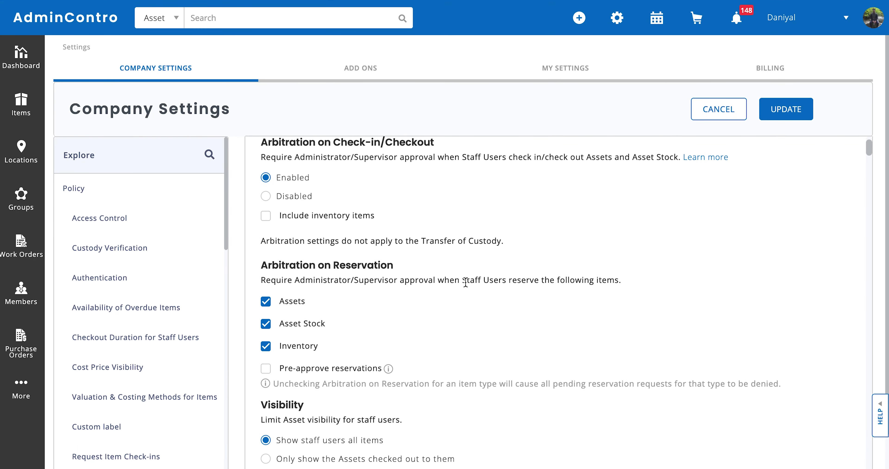
{"action": "scroll", "coordinate": [465, 282], "scroll_direction": "up", "scroll_amount": 2}
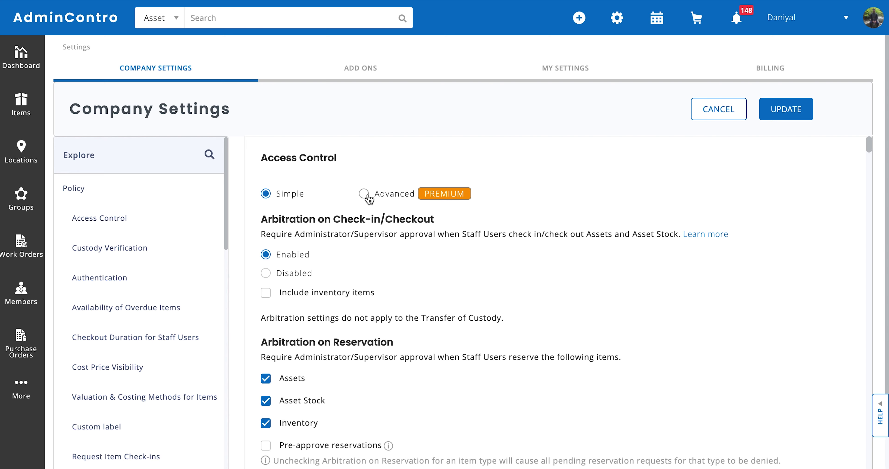
{"action": "left_click", "coordinate": [364, 194]}
Review the restrict-by-groups-and-locations and arbitration options under Advanced access control
{"action": "scroll", "coordinate": [410, 267], "scroll_direction": "down", "scroll_amount": 1}
{"action": "scroll", "coordinate": [394, 197], "scroll_direction": "up", "scroll_amount": 1}
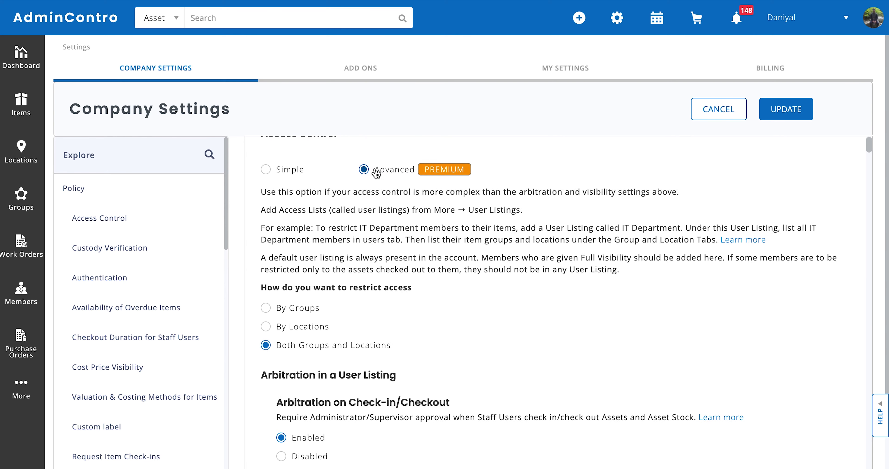
{"action": "scroll", "coordinate": [429, 246], "scroll_direction": "down", "scroll_amount": 3}
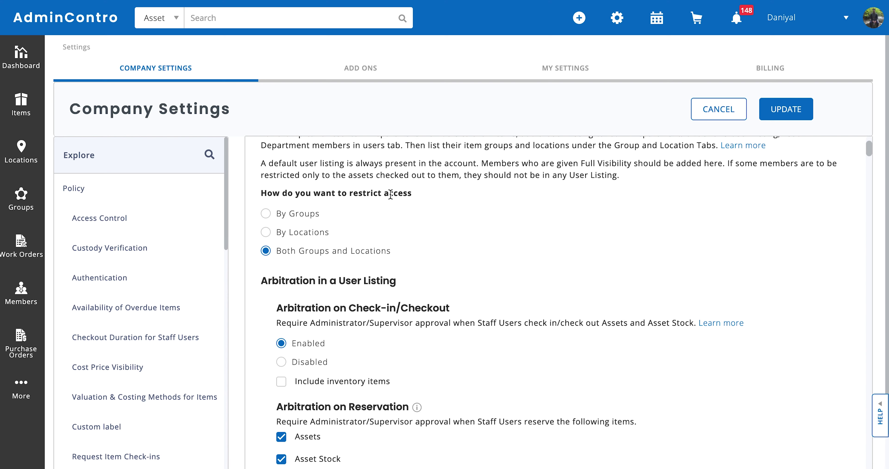
{"action": "scroll", "coordinate": [390, 195], "scroll_direction": "down", "scroll_amount": 1}
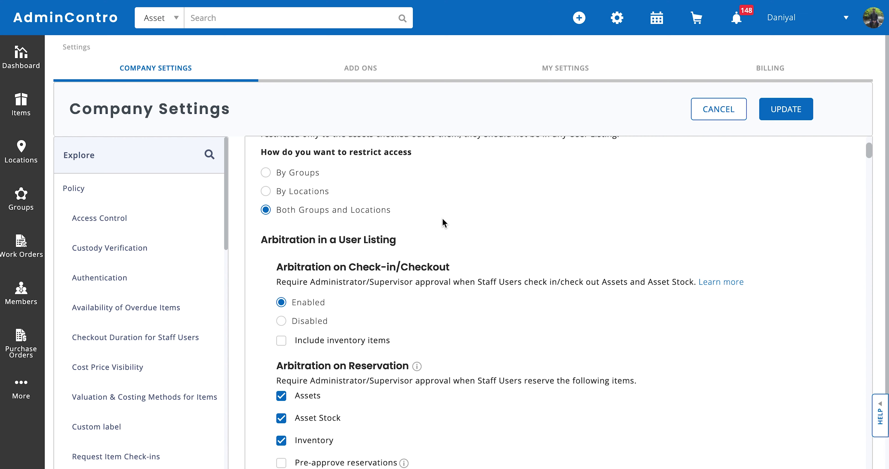
{"action": "scroll", "coordinate": [541, 333], "scroll_direction": "down", "scroll_amount": 3}
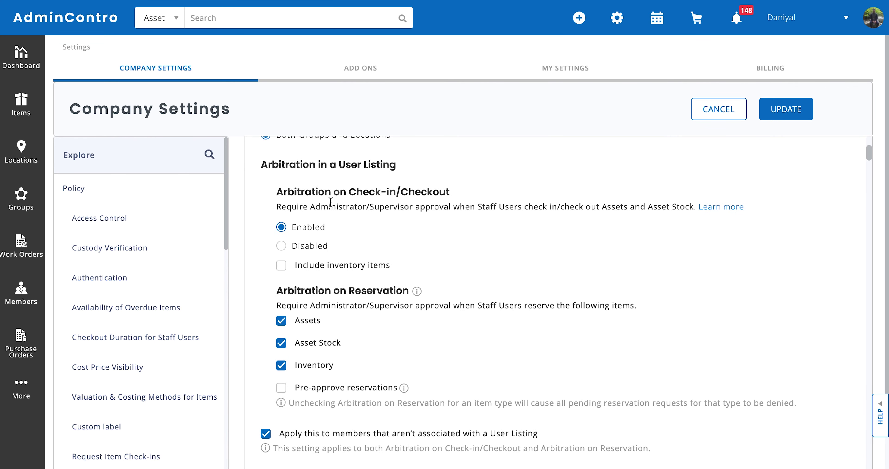
Let Staff users see all items and require arbitration when they reserve items outside their listing
{"action": "right_click", "coordinate": [334, 217]}
{"action": "left_click", "coordinate": [309, 199]}
{"action": "scroll", "coordinate": [451, 250], "scroll_direction": "down", "scroll_amount": 3}
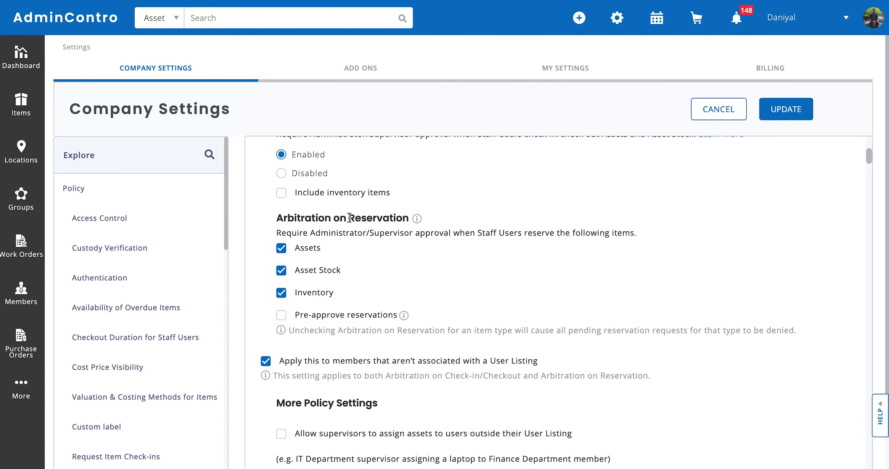
{"action": "scroll", "coordinate": [472, 296], "scroll_direction": "down", "scroll_amount": 3}
{"action": "scroll", "coordinate": [474, 293], "scroll_direction": "down", "scroll_amount": 5}
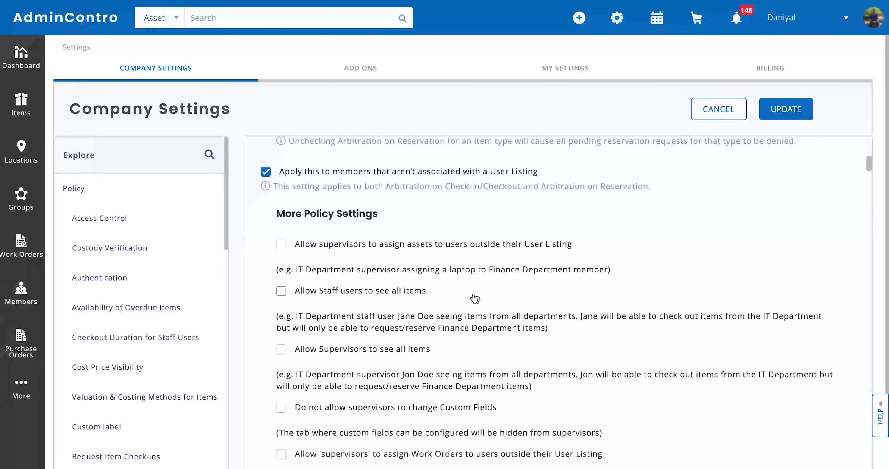
{"action": "scroll", "coordinate": [408, 293], "scroll_direction": "down", "scroll_amount": 2}
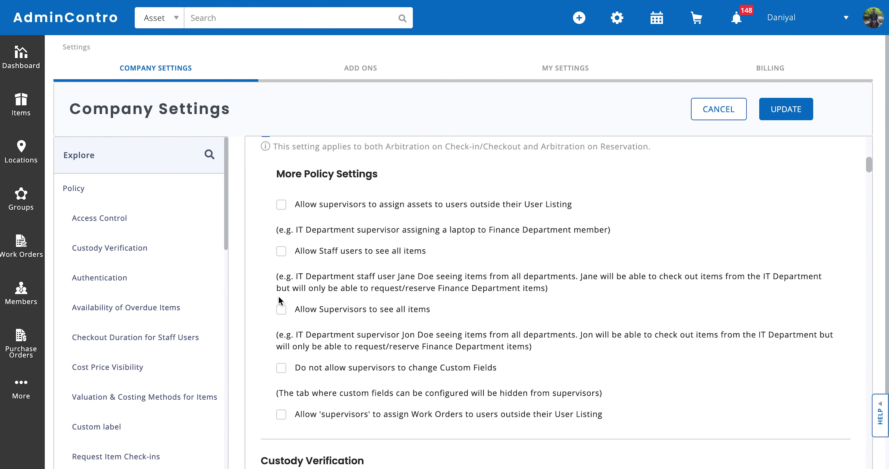
{"action": "left_click", "coordinate": [280, 258]}
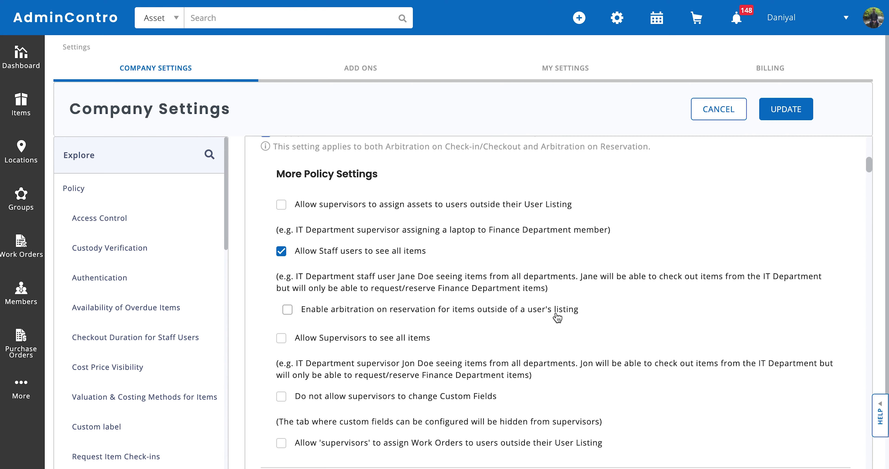
{"action": "left_click", "coordinate": [288, 311]}
Allow Supervisors to see all items
{"action": "left_click", "coordinate": [280, 340]}
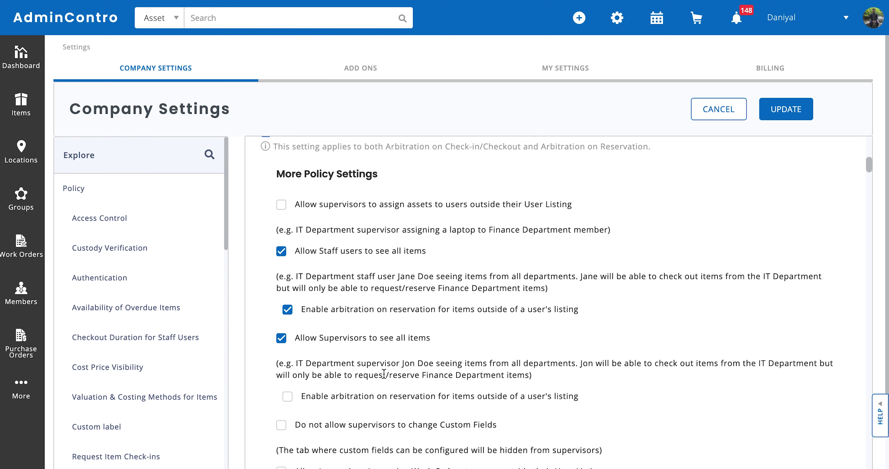
{"action": "scroll", "coordinate": [504, 385], "scroll_direction": "down", "scroll_amount": 3}
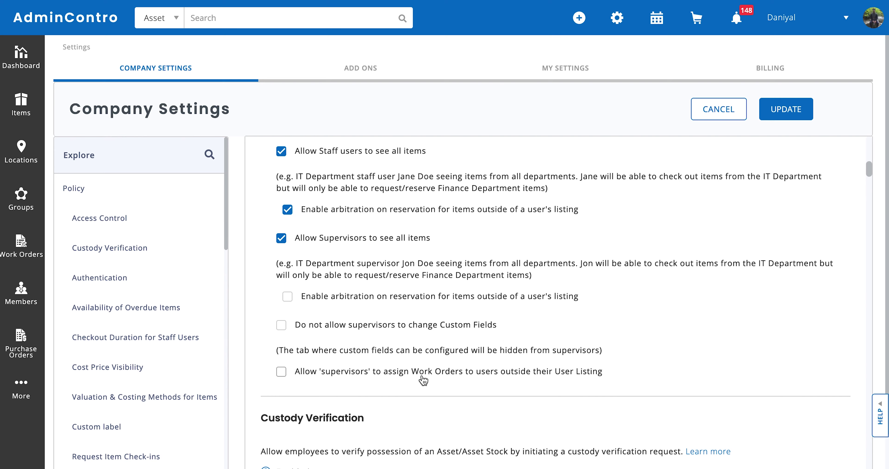
Save the company settings changes with UPDATE
{"action": "scroll", "coordinate": [488, 286], "scroll_direction": "up", "scroll_amount": 2}
{"action": "scroll", "coordinate": [488, 287], "scroll_direction": "up", "scroll_amount": 5}
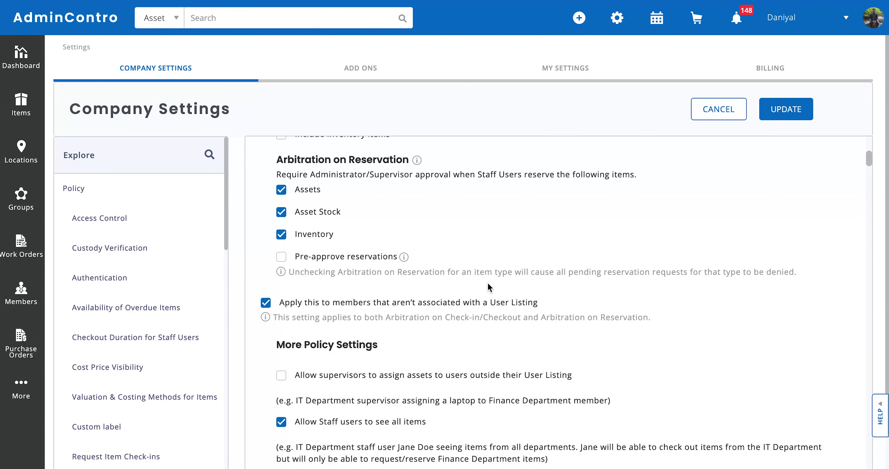
{"action": "scroll", "coordinate": [488, 286], "scroll_direction": "up", "scroll_amount": 10}
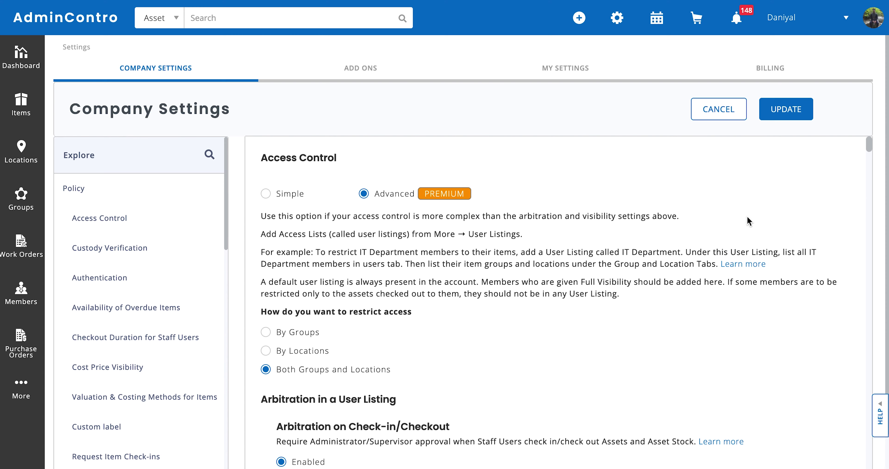
{"action": "left_click", "coordinate": [787, 119]}
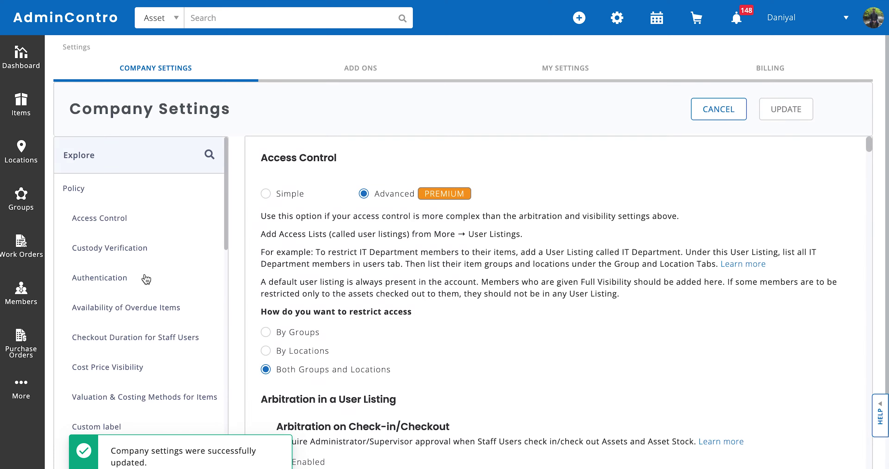
{"action": "mouse_move", "coordinate": [21, 388]}
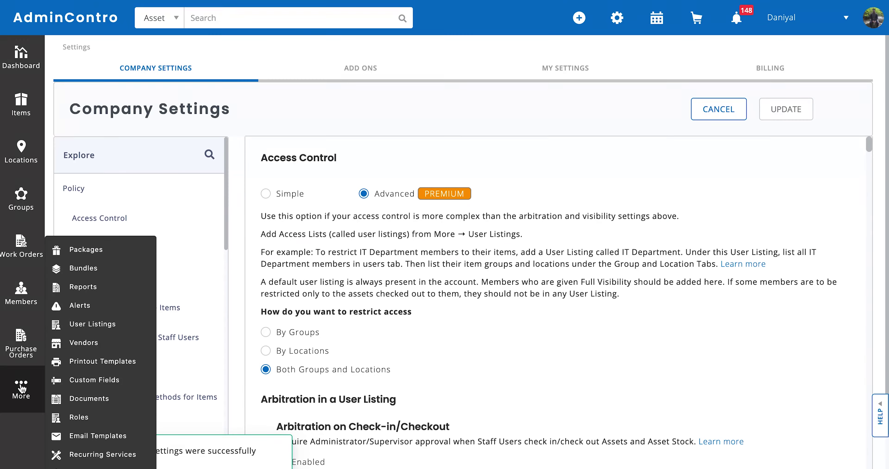
Start a new user listing named 'Demo Listing'
{"action": "left_click", "coordinate": [114, 332]}
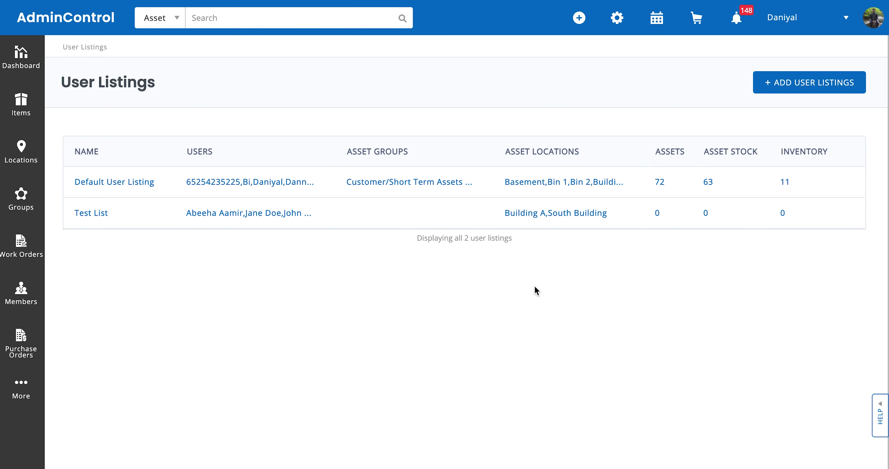
{"action": "left_click", "coordinate": [817, 83]}
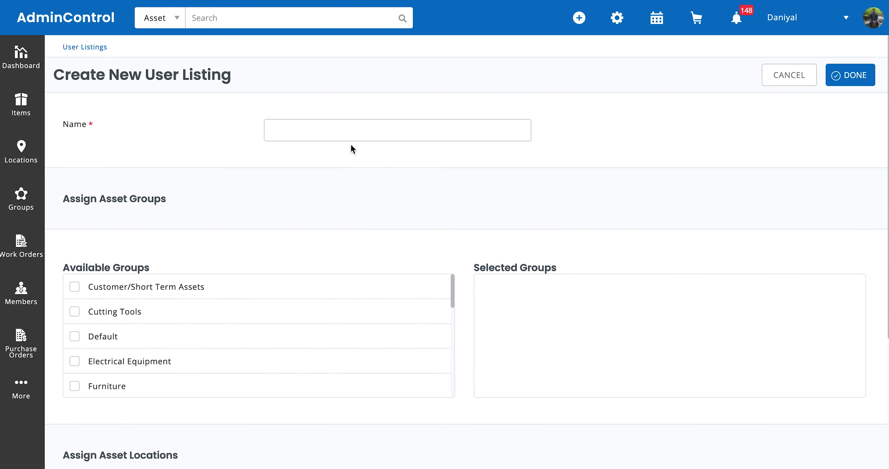
{"action": "left_click", "coordinate": [341, 132]}
{"action": "type", "text": "Demo Listing"}
{"action": "scroll", "coordinate": [276, 168], "scroll_direction": "down", "scroll_amount": 2}
{"action": "scroll", "coordinate": [224, 189], "scroll_direction": "down", "scroll_amount": 2}
{"action": "scroll", "coordinate": [172, 210], "scroll_direction": "down", "scroll_amount": 1}
{"action": "scroll", "coordinate": [186, 186], "scroll_direction": "up", "scroll_amount": 1}
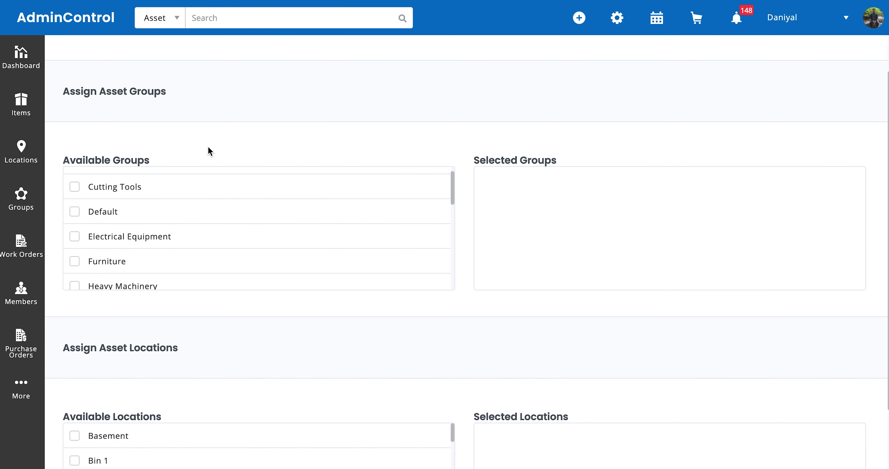
{"action": "scroll", "coordinate": [209, 151], "scroll_direction": "down", "scroll_amount": 1}
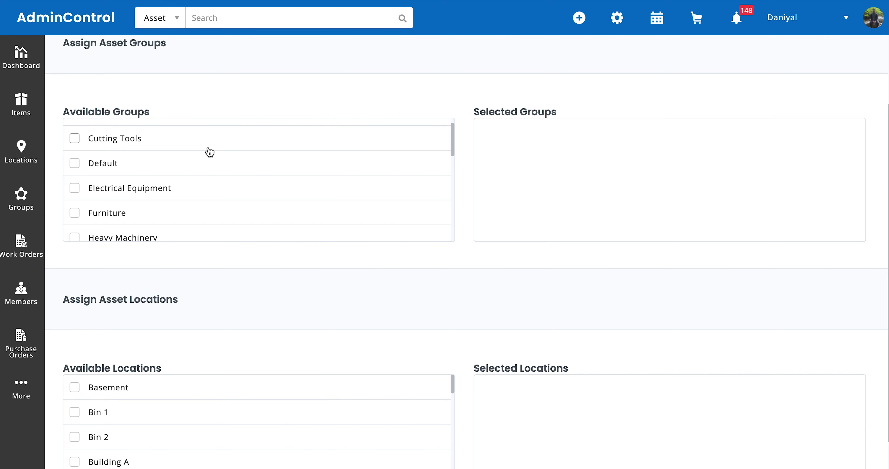
{"action": "scroll", "coordinate": [159, 193], "scroll_direction": "up", "scroll_amount": 1}
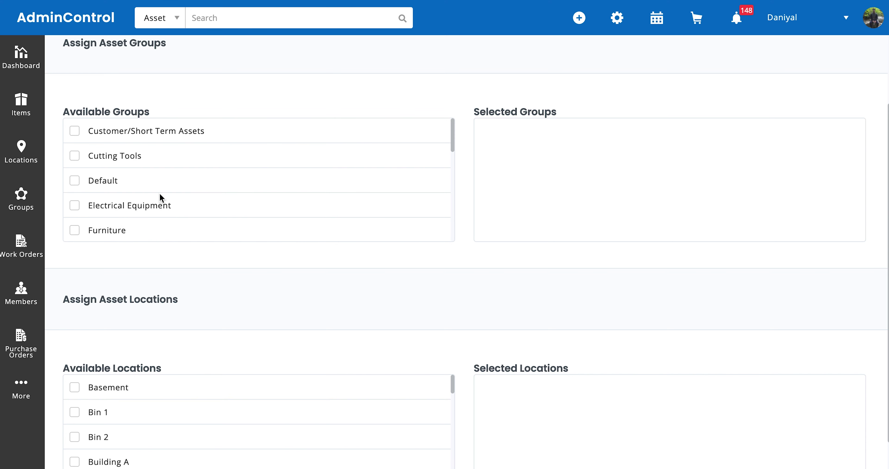
Add groups Cutting Tools, Default, Electrical Equipment, Heavy Machinery and Furniture to the listing
{"action": "left_click", "coordinate": [120, 162]}
{"action": "left_click", "coordinate": [109, 181]}
{"action": "left_click", "coordinate": [109, 207]}
{"action": "scroll", "coordinate": [108, 206], "scroll_direction": "down", "scroll_amount": 1}
{"action": "left_click", "coordinate": [116, 239]}
{"action": "left_click", "coordinate": [111, 215]}
{"action": "scroll", "coordinate": [208, 287], "scroll_direction": "down", "scroll_amount": 3}
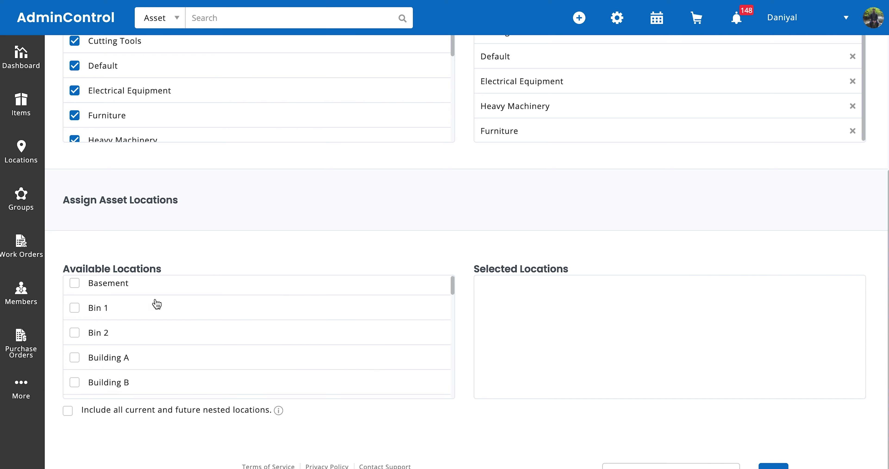
Add locations Building A, Building B, Building C, Heathrow and Head Office to the listing
{"action": "scroll", "coordinate": [155, 304], "scroll_direction": "down", "scroll_amount": 1}
{"action": "left_click", "coordinate": [75, 320]}
{"action": "left_click", "coordinate": [75, 345]}
{"action": "left_click", "coordinate": [74, 370]}
{"action": "scroll", "coordinate": [80, 370], "scroll_direction": "down", "scroll_amount": 2}
{"action": "scroll", "coordinate": [80, 371], "scroll_direction": "down", "scroll_amount": 3}
{"action": "left_click", "coordinate": [75, 332]}
{"action": "left_click", "coordinate": [74, 307]}
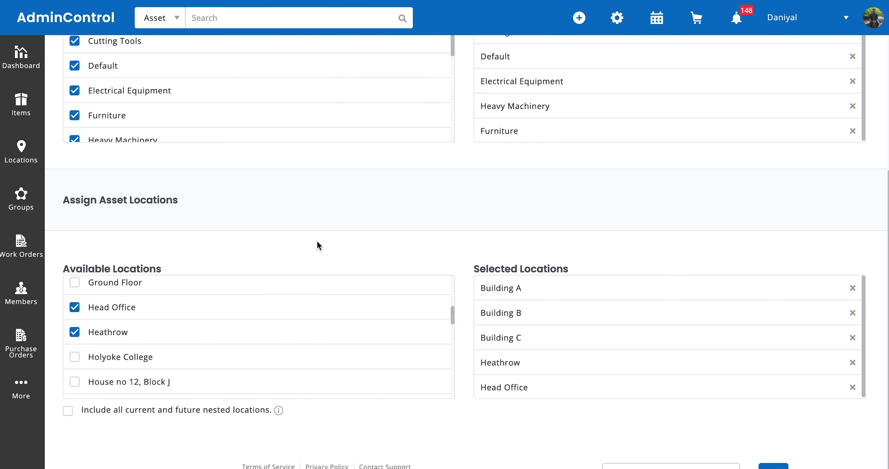
{"action": "scroll", "coordinate": [745, 220], "scroll_direction": "up", "scroll_amount": 1}
{"action": "scroll", "coordinate": [744, 220], "scroll_direction": "down", "scroll_amount": 1}
{"action": "scroll", "coordinate": [691, 189], "scroll_direction": "up", "scroll_amount": 5}
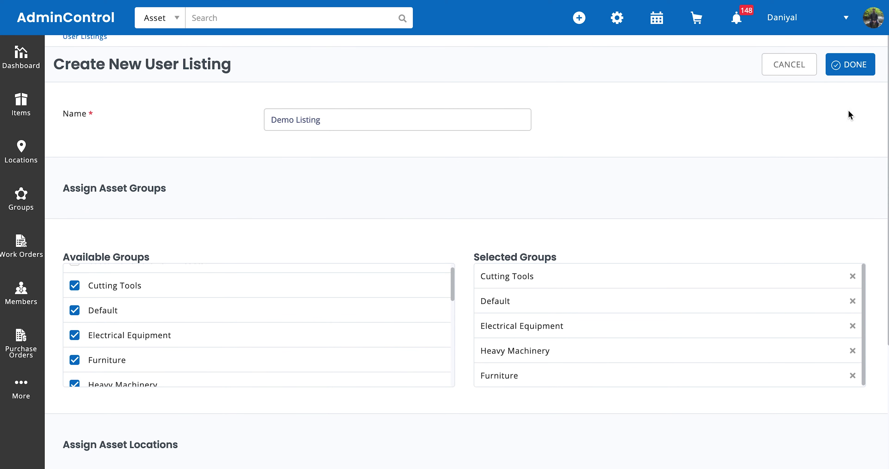
Save the Demo Listing and bring up its user assignment choices
{"action": "left_click", "coordinate": [854, 70]}
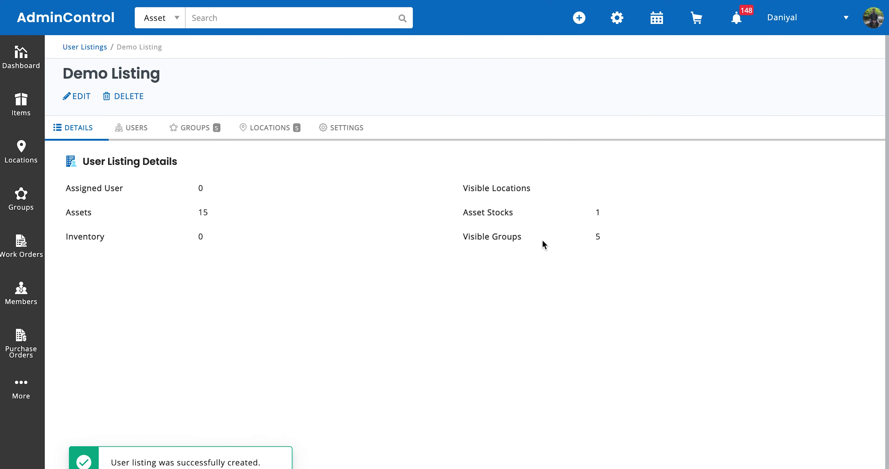
{"action": "left_click", "coordinate": [130, 128]}
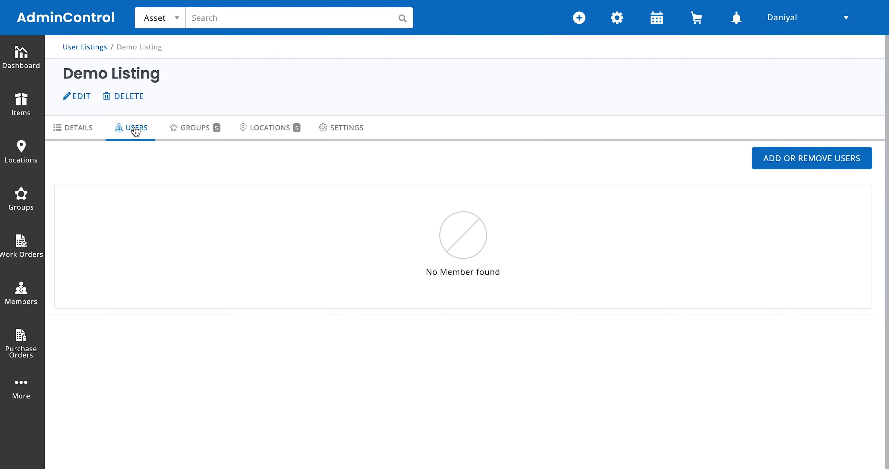
{"action": "left_click", "coordinate": [770, 159]}
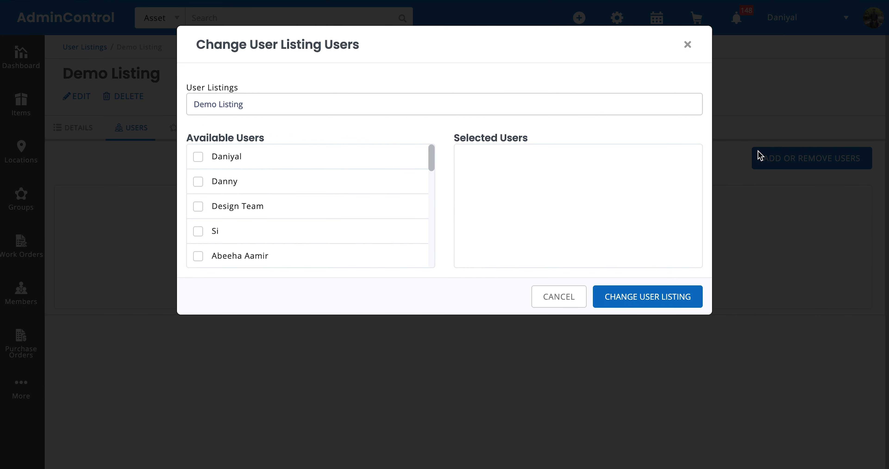
Assign Design Team, staff users, a supervisor and other users to Demo Listing
{"action": "left_click", "coordinate": [198, 207]}
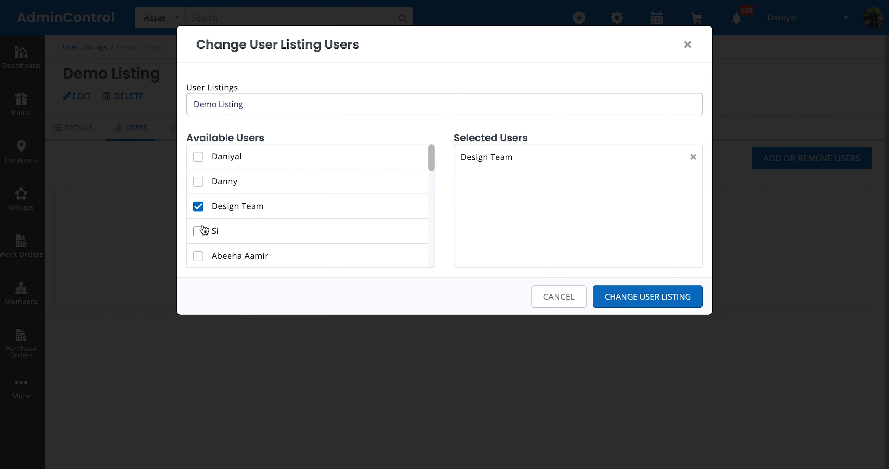
{"action": "scroll", "coordinate": [202, 228], "scroll_direction": "down", "scroll_amount": 2}
{"action": "left_click", "coordinate": [198, 200]}
{"action": "scroll", "coordinate": [196, 204], "scroll_direction": "down", "scroll_amount": 4}
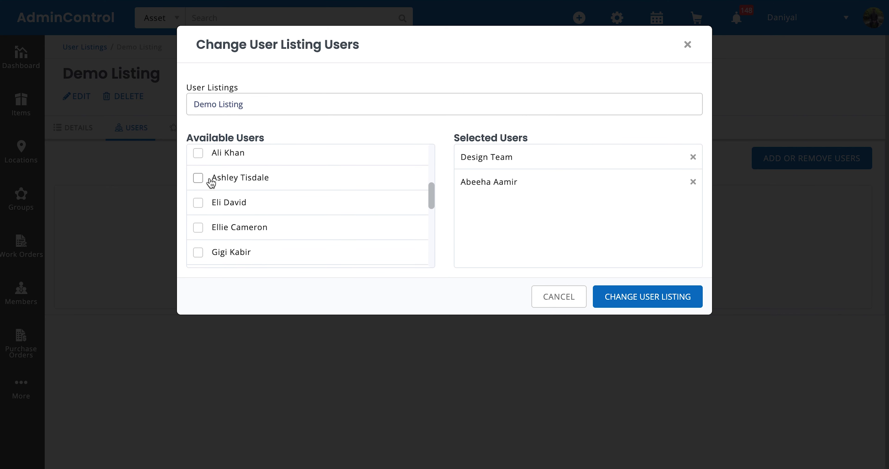
{"action": "left_click", "coordinate": [198, 153]}
{"action": "left_click", "coordinate": [199, 202]}
{"action": "scroll", "coordinate": [197, 203], "scroll_direction": "down", "scroll_amount": 3}
{"action": "scroll", "coordinate": [198, 203], "scroll_direction": "down", "scroll_amount": 1}
{"action": "left_click", "coordinate": [198, 218]}
{"action": "left_click", "coordinate": [199, 196]}
{"action": "left_click", "coordinate": [645, 297]}
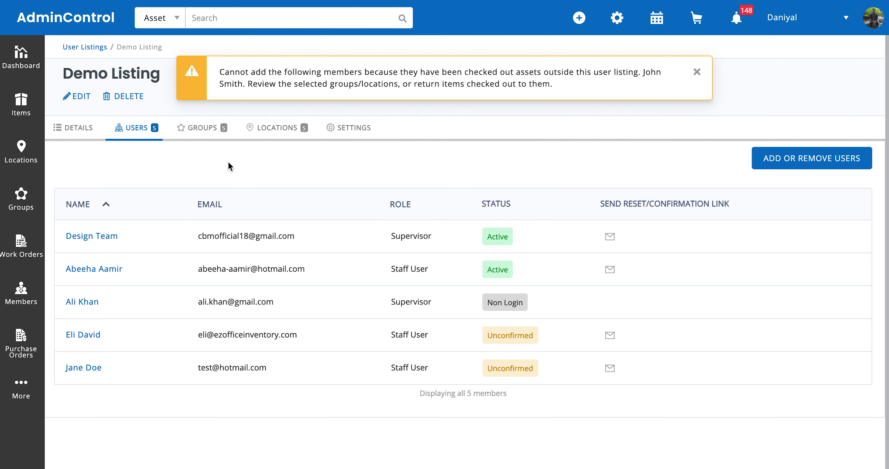
{"action": "left_click", "coordinate": [222, 138]}
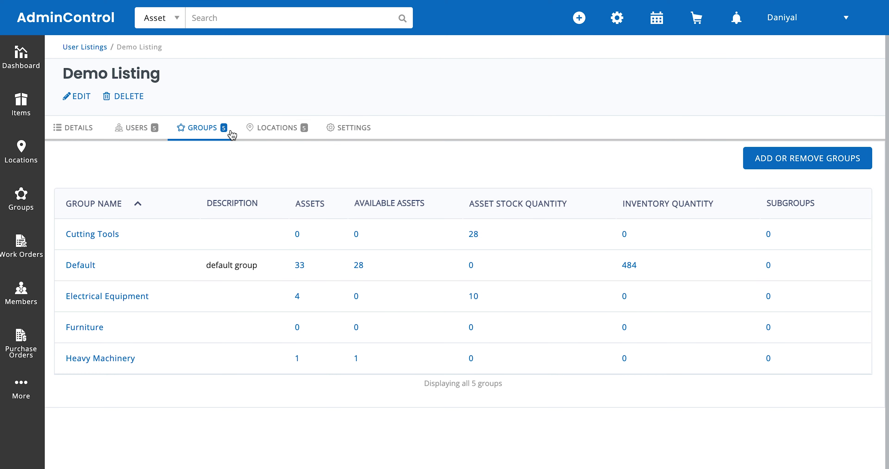
Review Demo Listing's locations, then allow its staff users to create items
{"action": "left_click", "coordinate": [274, 134]}
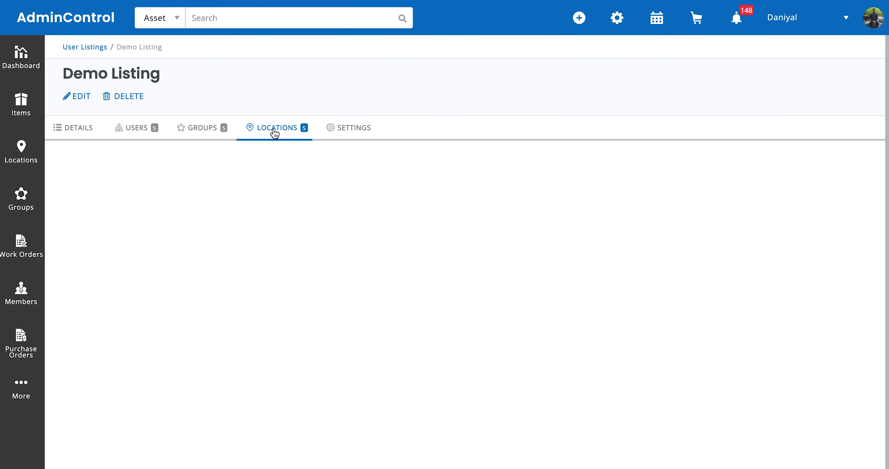
{"action": "left_click", "coordinate": [366, 130]}
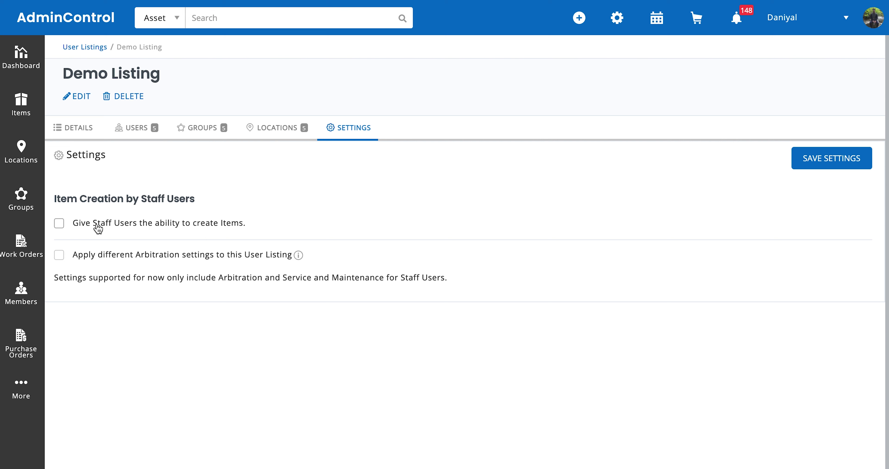
{"action": "left_click", "coordinate": [61, 227]}
Apply listing-specific arbitration settings to Demo Listing
{"action": "left_click", "coordinate": [266, 258]}
{"action": "scroll", "coordinate": [409, 338], "scroll_direction": "down", "scroll_amount": 5}
{"action": "scroll", "coordinate": [409, 338], "scroll_direction": "up", "scroll_amount": 3}
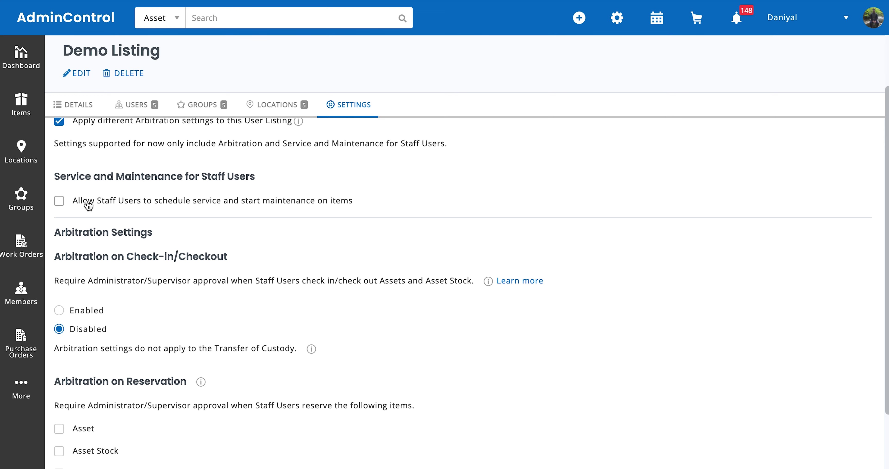
Allow Demo Listing's staff users to schedule service and maintenance
{"action": "left_click", "coordinate": [59, 201]}
{"action": "scroll", "coordinate": [226, 349], "scroll_direction": "down", "scroll_amount": 3}
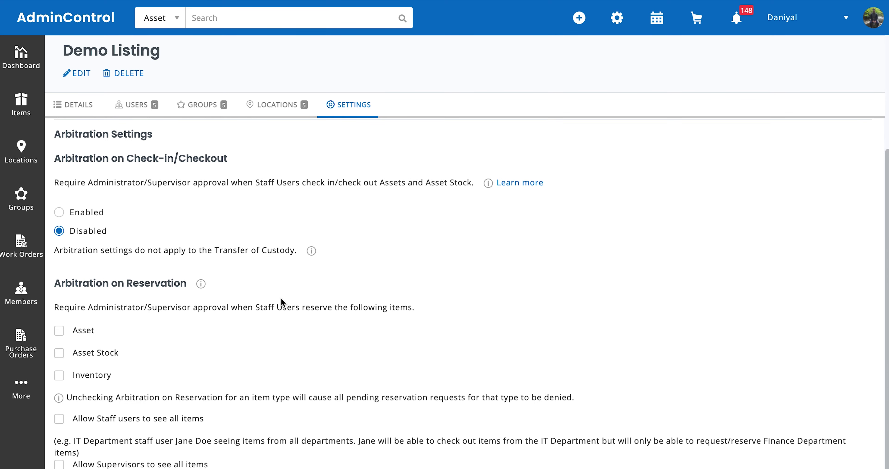
{"action": "scroll", "coordinate": [231, 350], "scroll_direction": "down", "scroll_amount": 2}
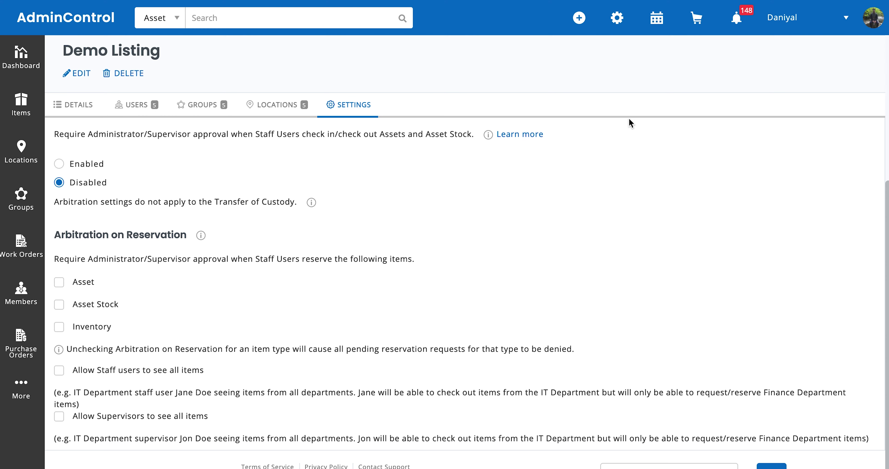
{"action": "left_click", "coordinate": [617, 32]}
{"action": "scroll", "coordinate": [587, 242], "scroll_direction": "up", "scroll_amount": 5}
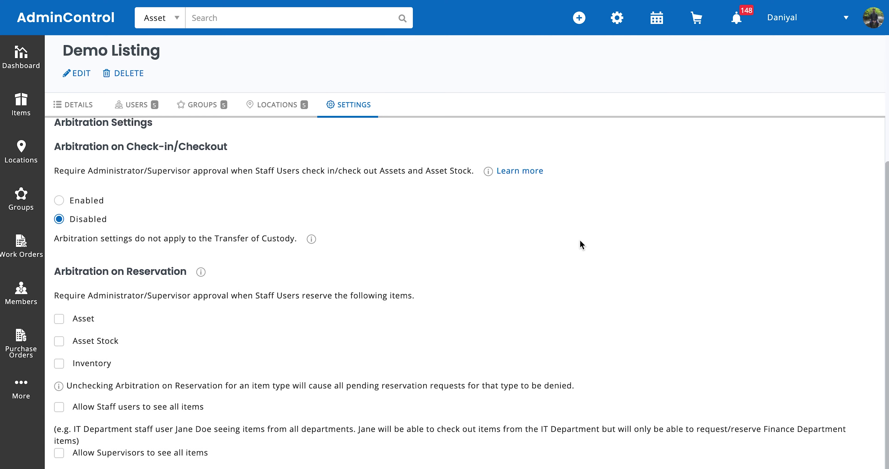
{"action": "scroll", "coordinate": [582, 245], "scroll_direction": "up", "scroll_amount": 4}
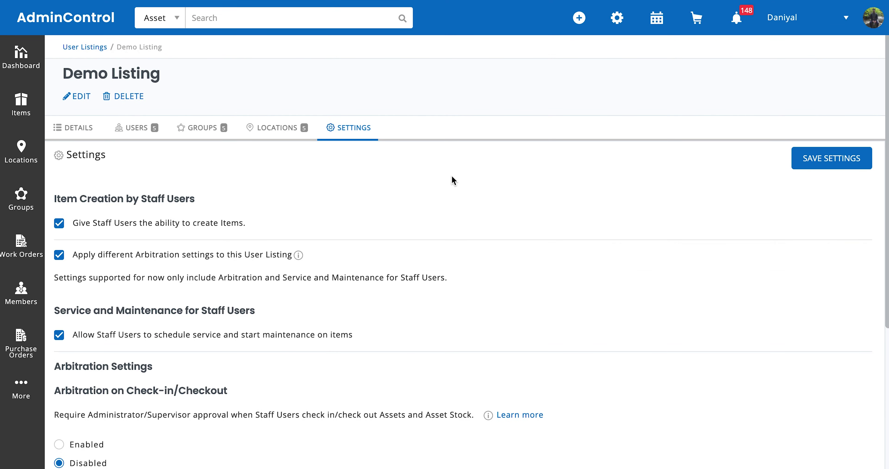